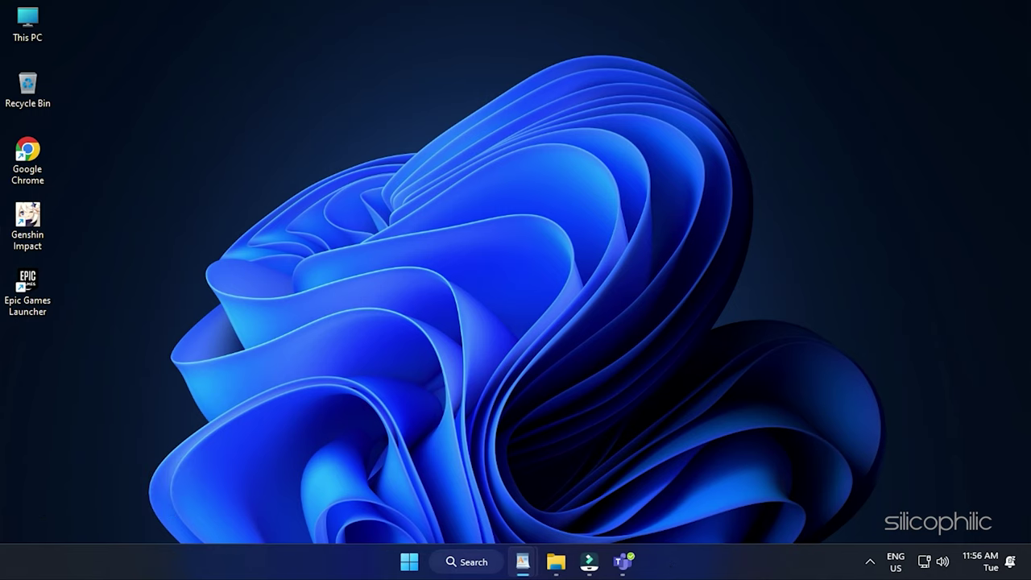
Restart the PC from the Start menu's Power options.
click(410, 561)
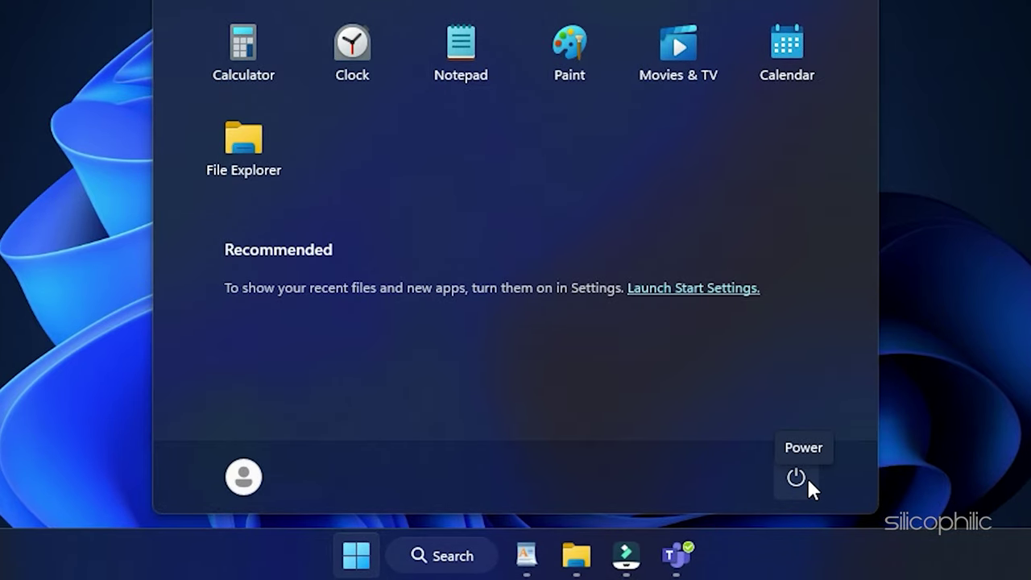
click(806, 475)
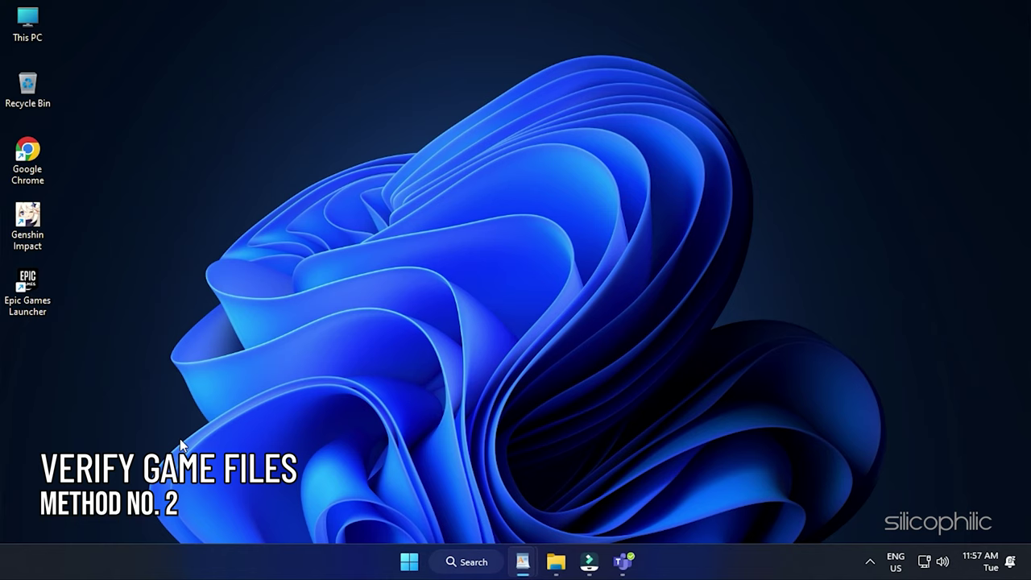
Launch Epic Games Launcher and verify Genshin Impact's files from its Manage options in the Library.
double_click(29, 300)
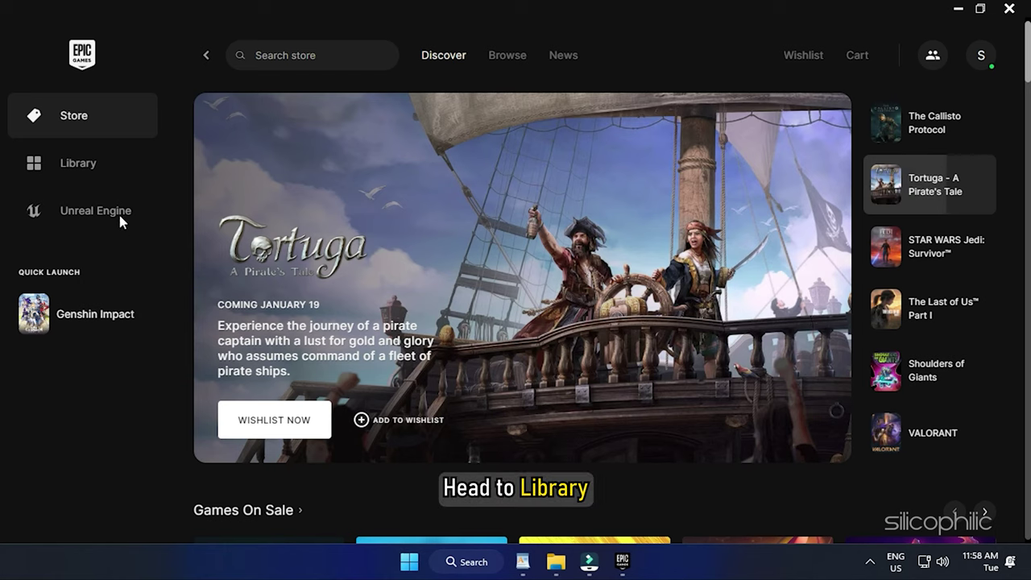
click(129, 175)
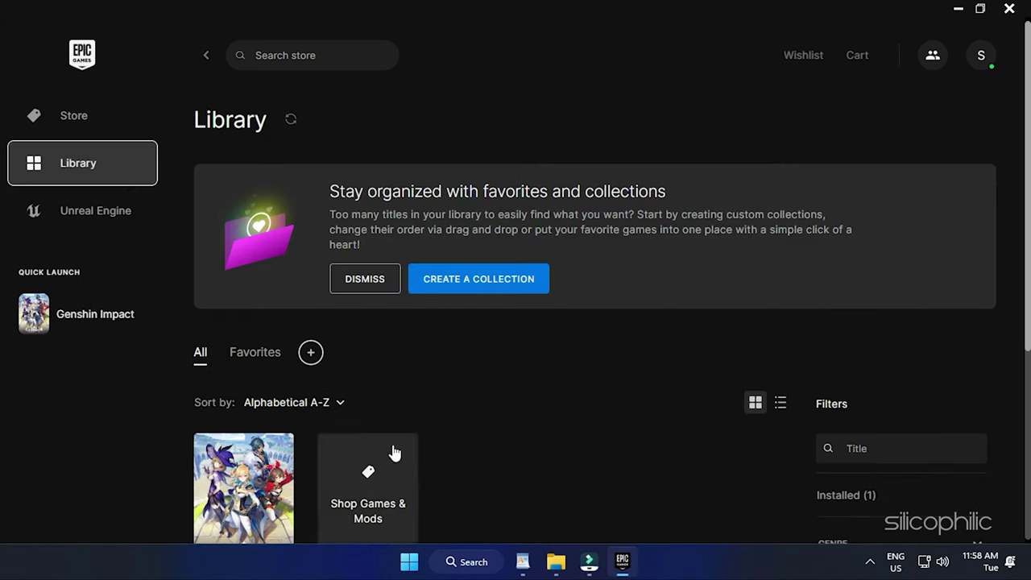
scroll(427, 435, down, 3)
click(282, 281)
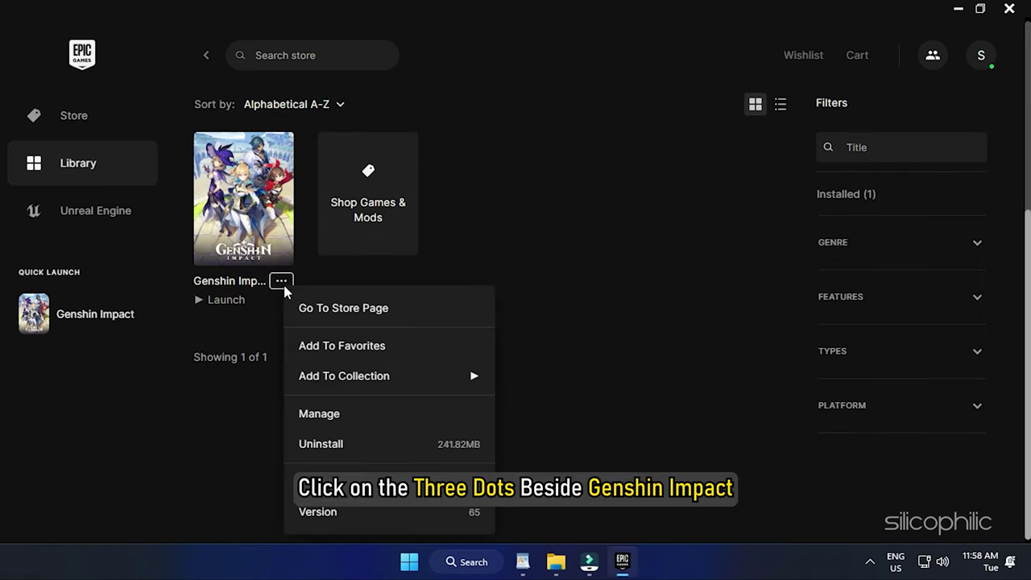
click(329, 426)
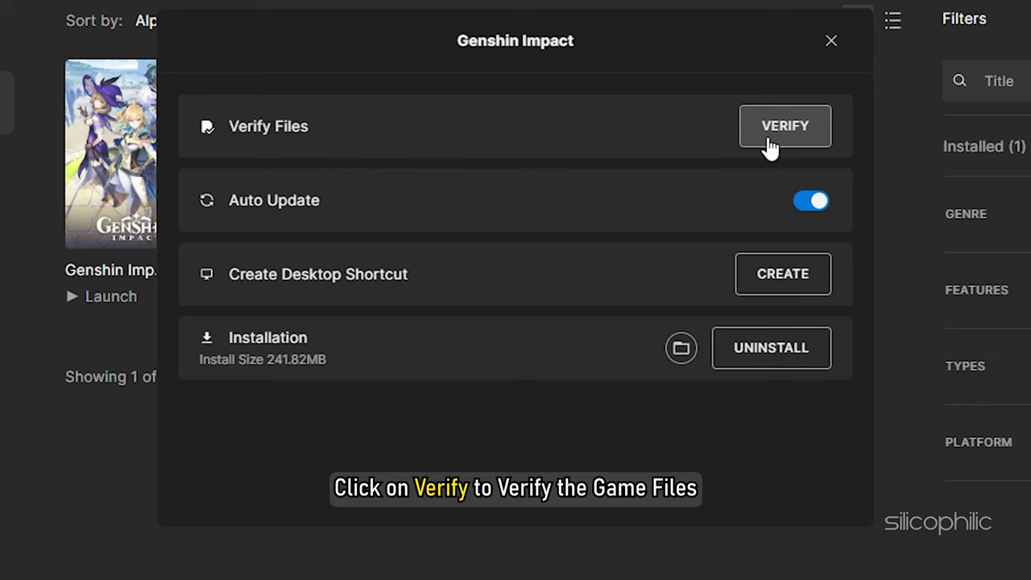
click(770, 141)
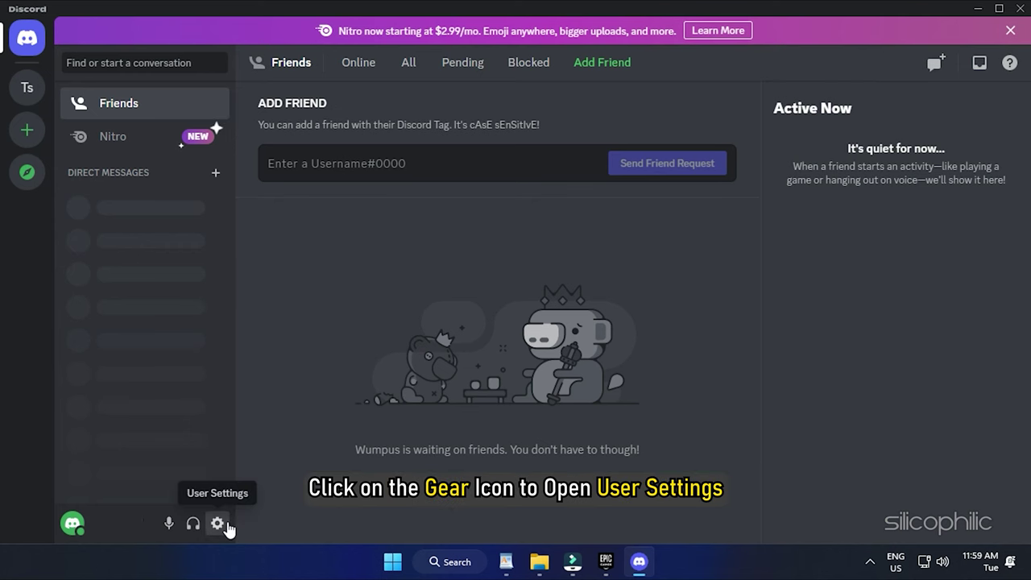
Switch off 'Enable in-game overlay' in Discord's User Settings under Game Overlay.
click(216, 524)
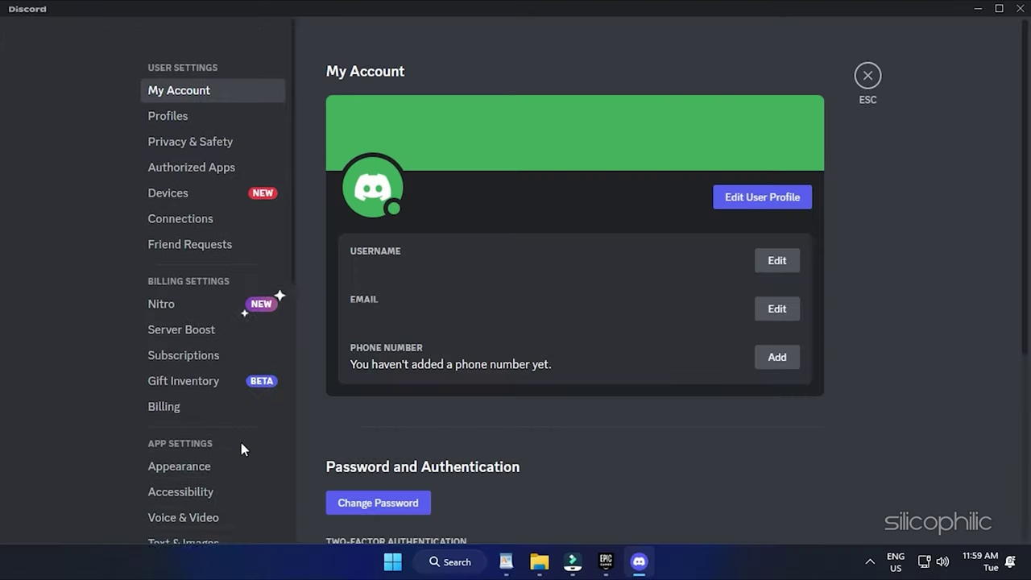
scroll(241, 449, down, 6)
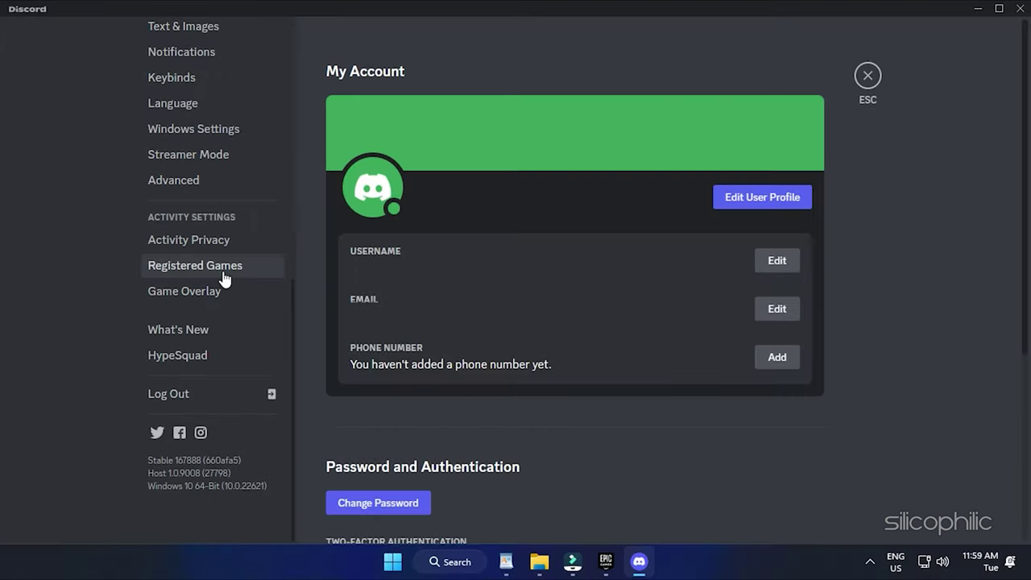
click(217, 295)
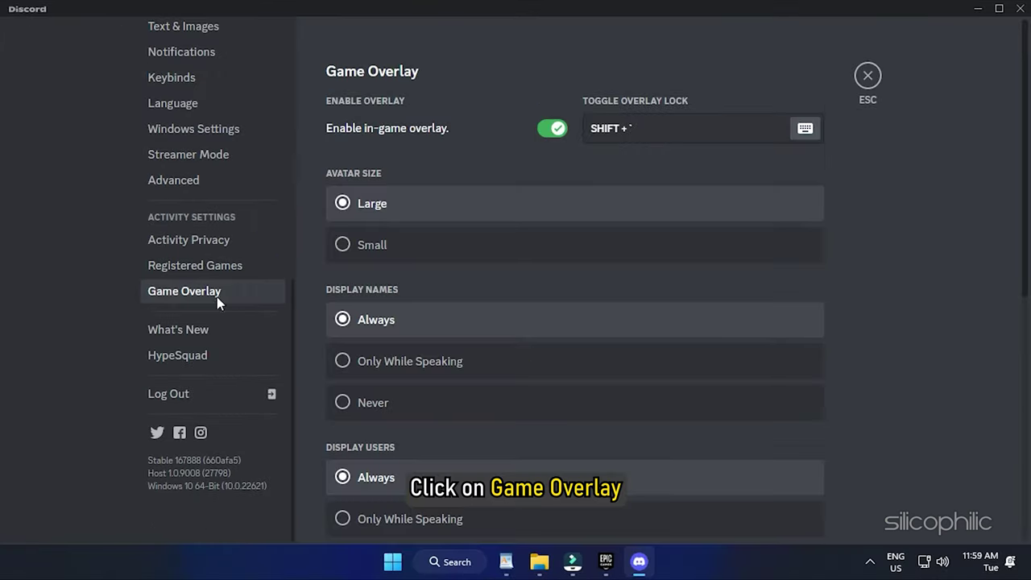
click(552, 131)
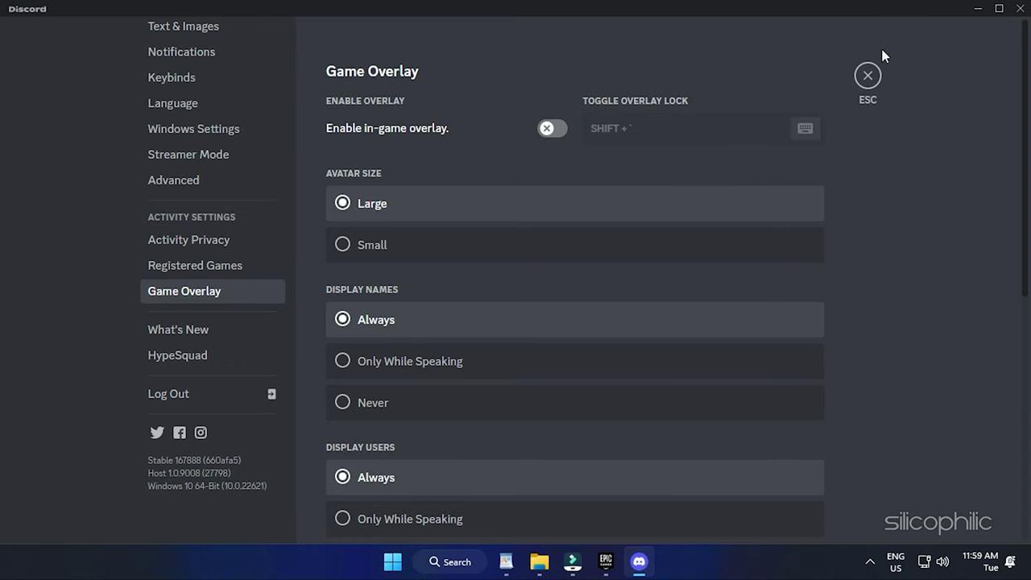
Close the Discord window.
click(1016, 9)
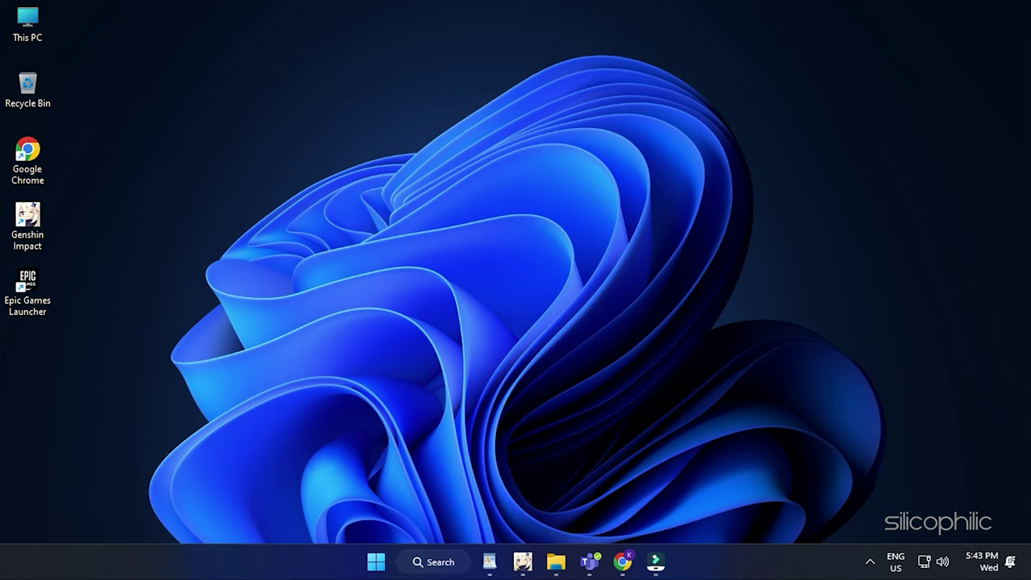
Open Task Manager and end the NVIDIA GeForce Experience, Google Chrome and Discord tasks.
right_click(379, 560)
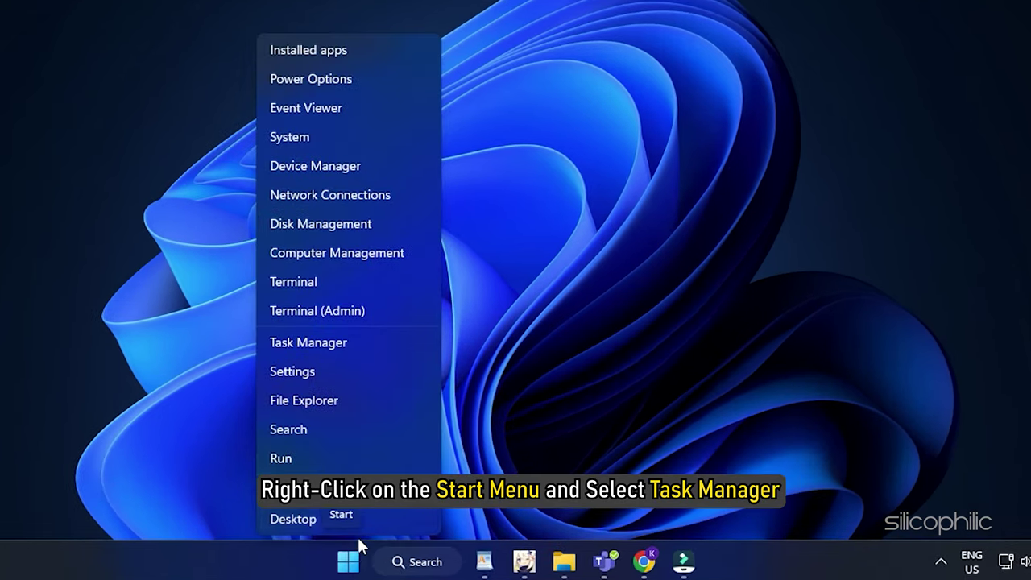
click(346, 343)
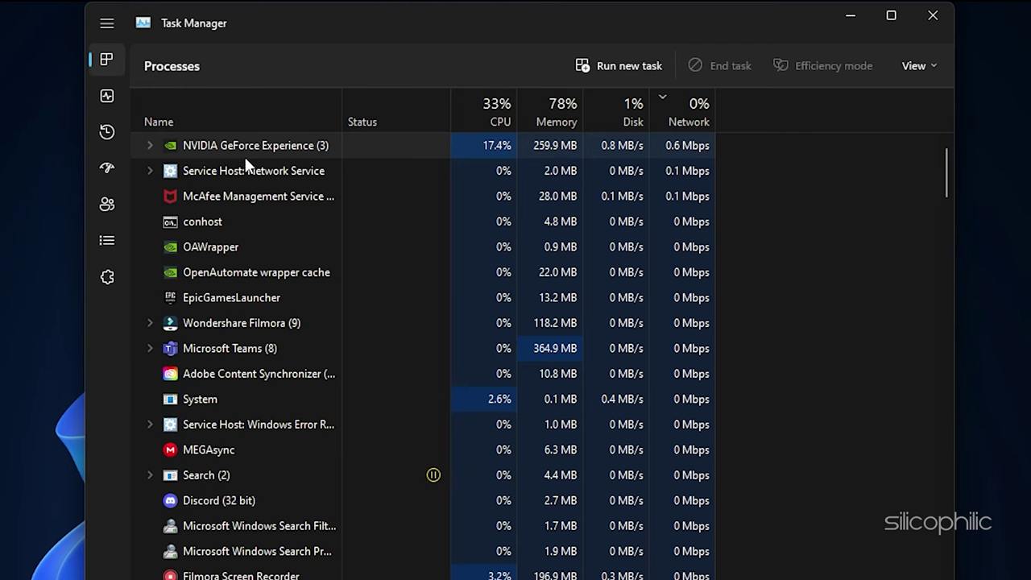
right_click(245, 158)
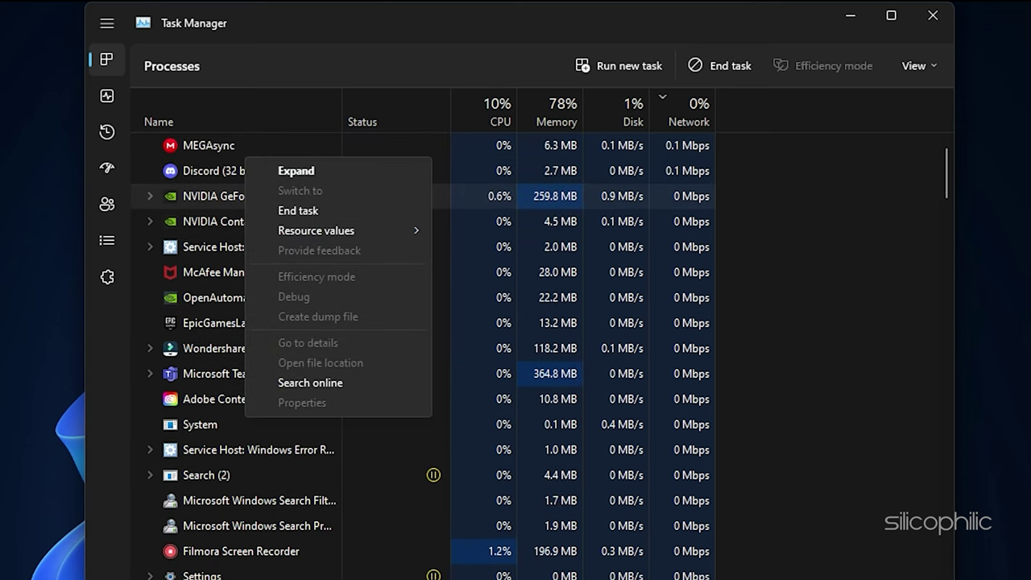
click(308, 210)
right_click(263, 198)
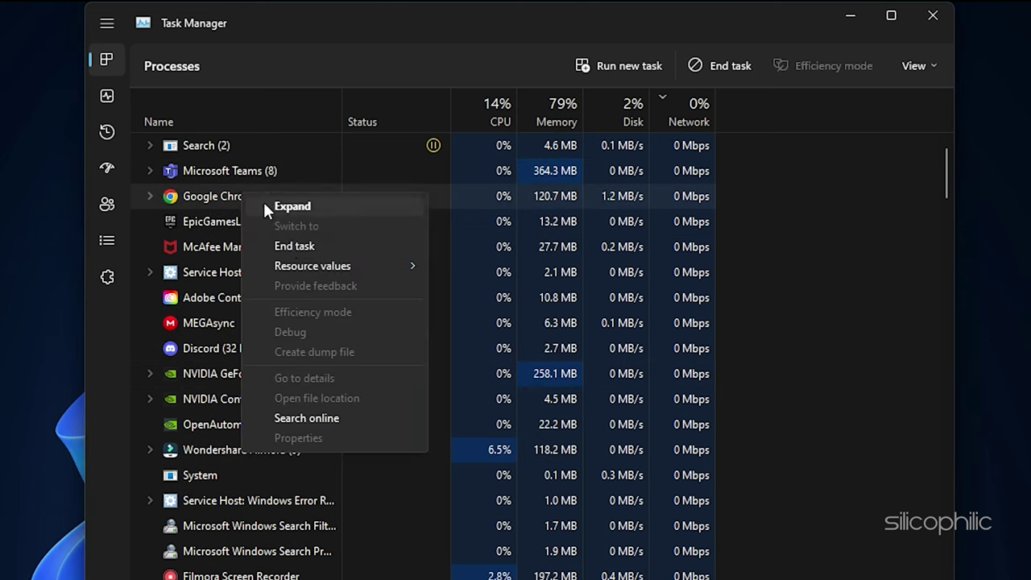
click(297, 246)
right_click(268, 350)
click(313, 408)
right_click(258, 314)
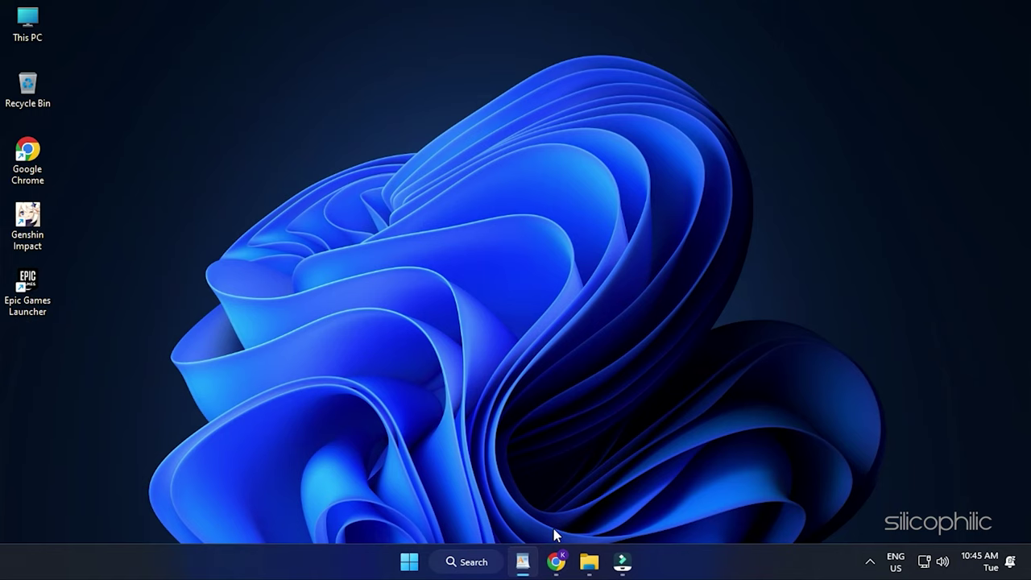
Reinstall GeForce Experience from the NVIDIA download page and launch it.
click(871, 562)
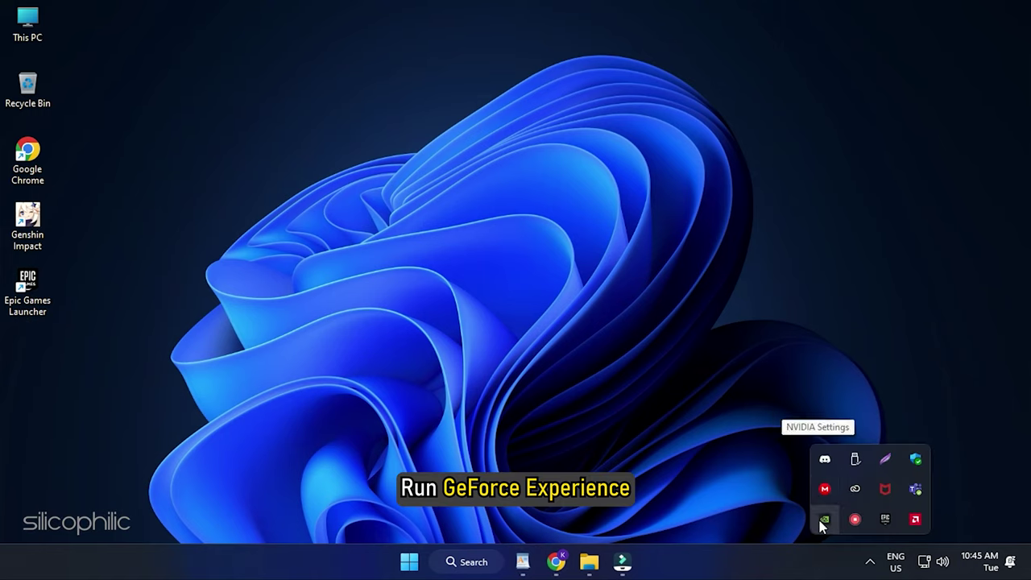
right_click(822, 526)
click(875, 492)
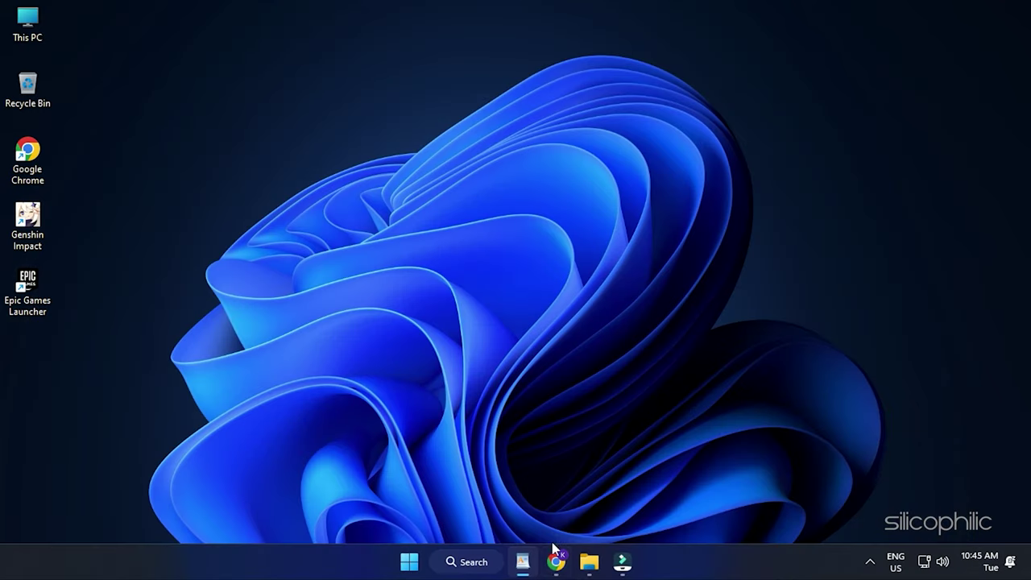
click(558, 561)
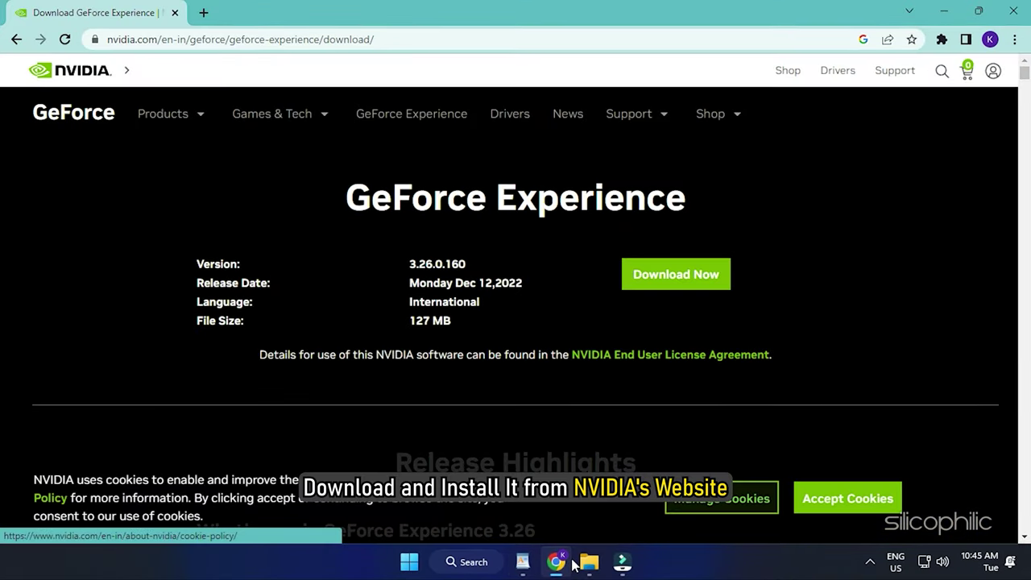
click(693, 278)
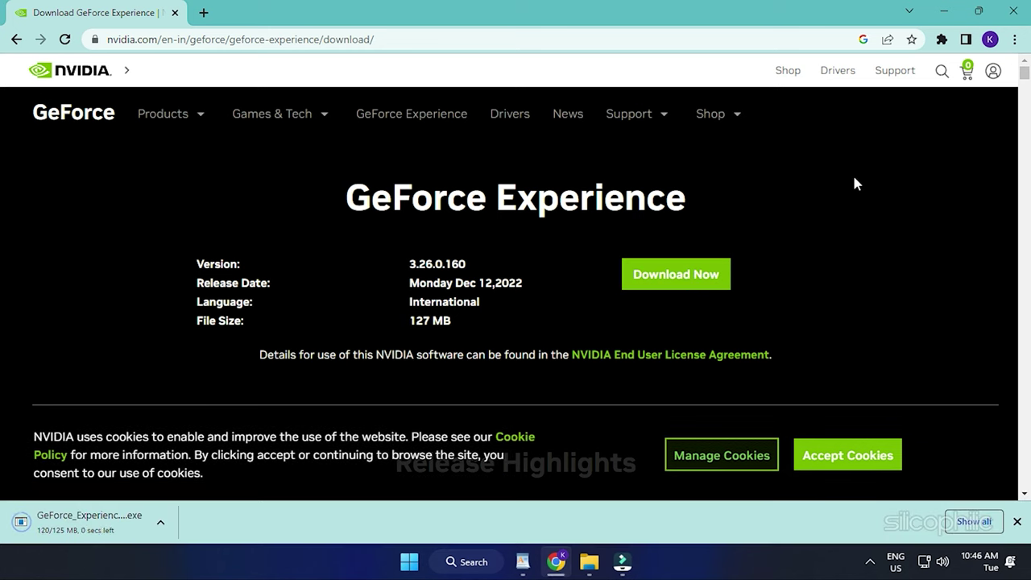
click(137, 520)
click(483, 411)
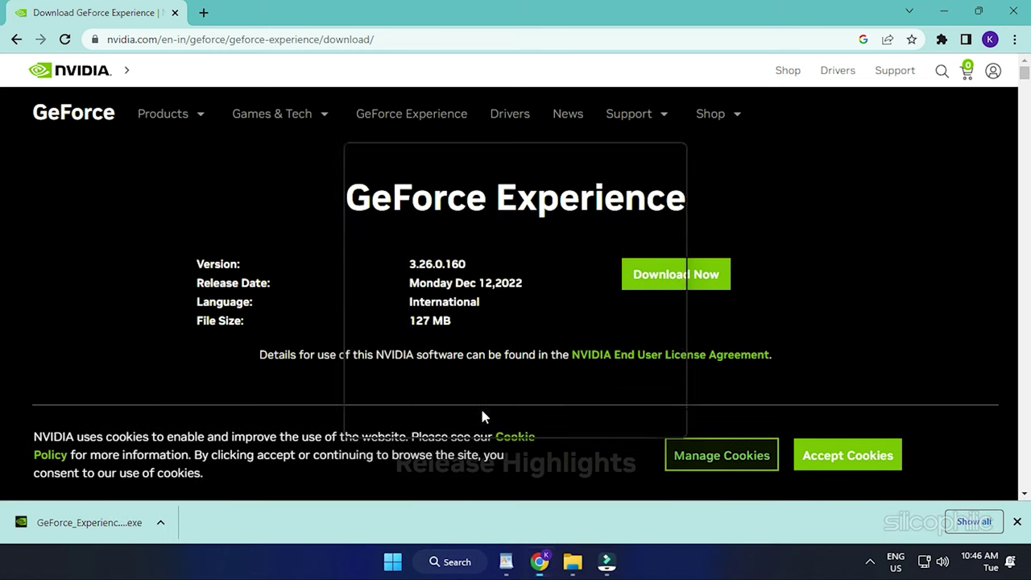
click(931, 11)
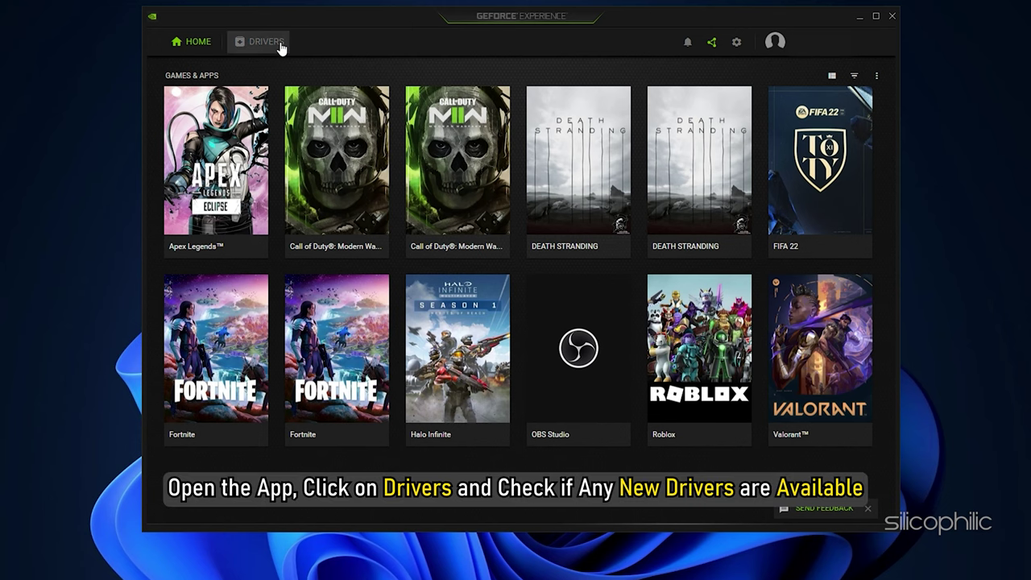
Check for driver updates, confirming Game Ready driver 528.02 is latest, then close GeForce Experience.
click(279, 46)
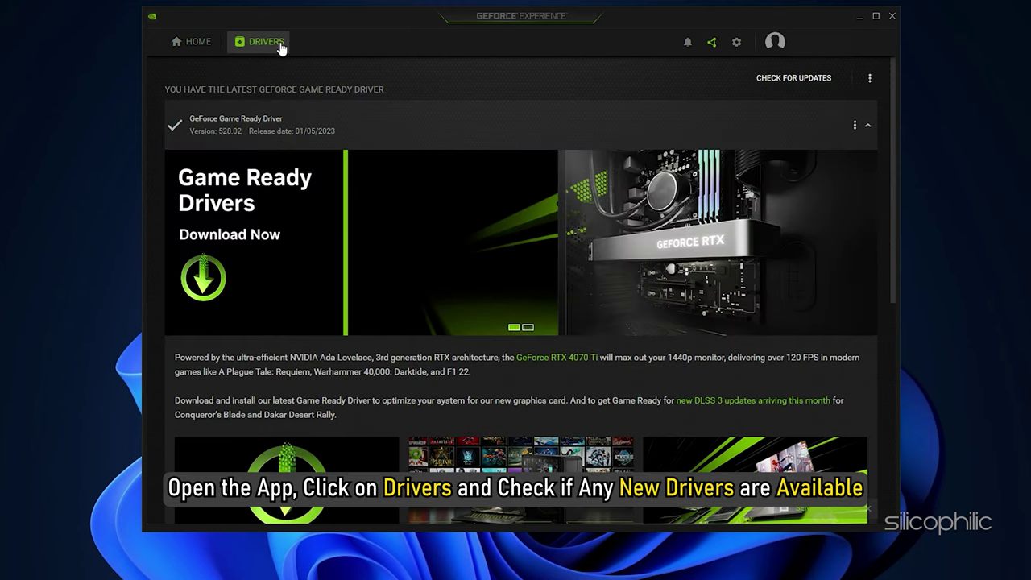
click(814, 78)
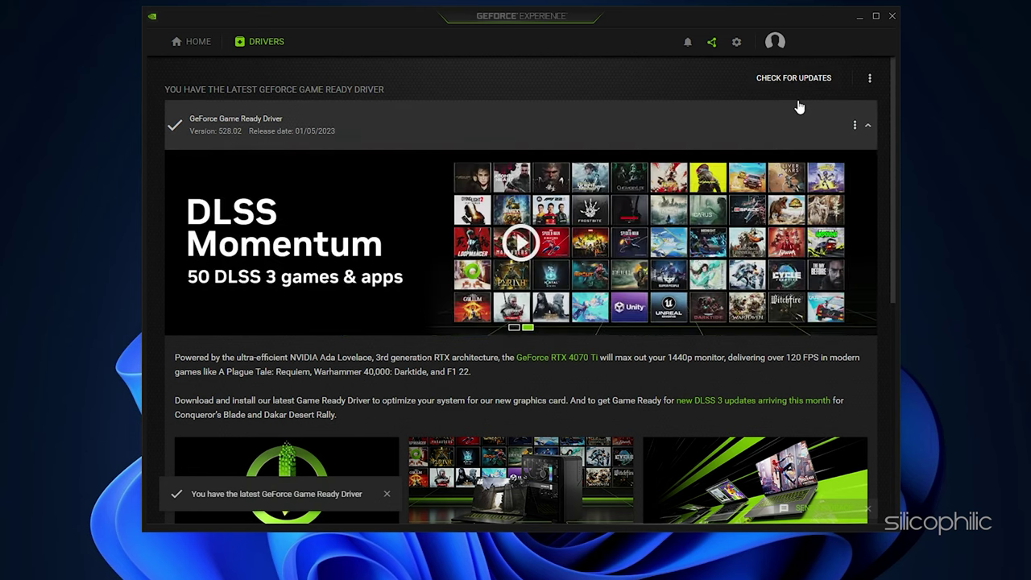
click(892, 17)
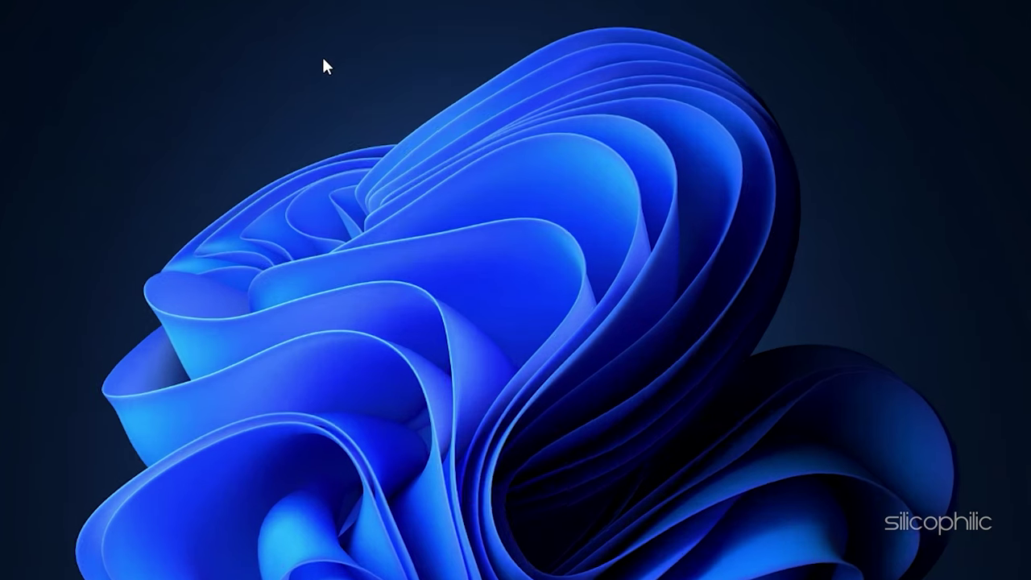
Launch AMD Software: Adrenalin Edition from the desktop menu and check driver 22.11.2 for updates.
right_click(352, 77)
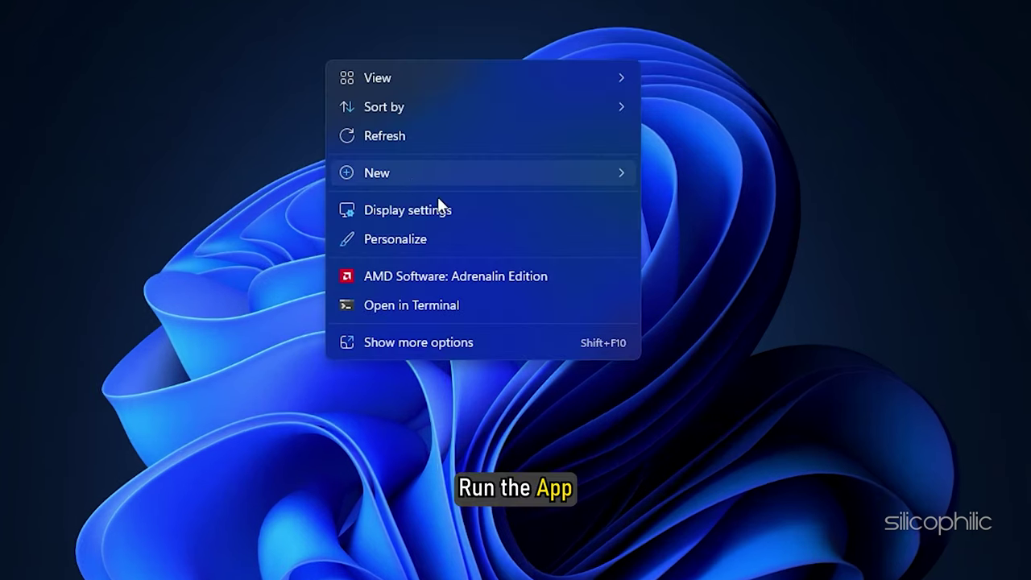
click(464, 276)
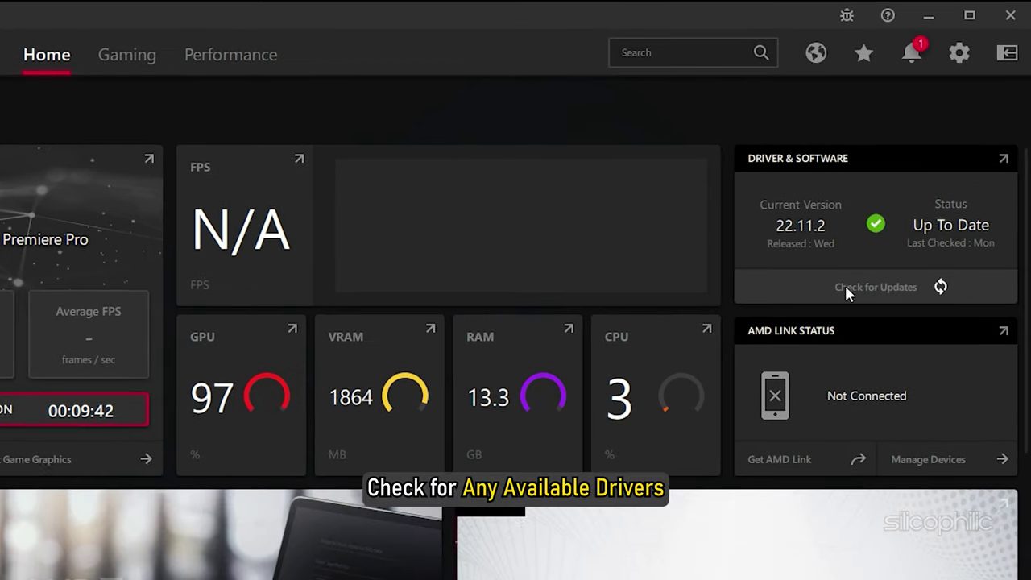
click(943, 288)
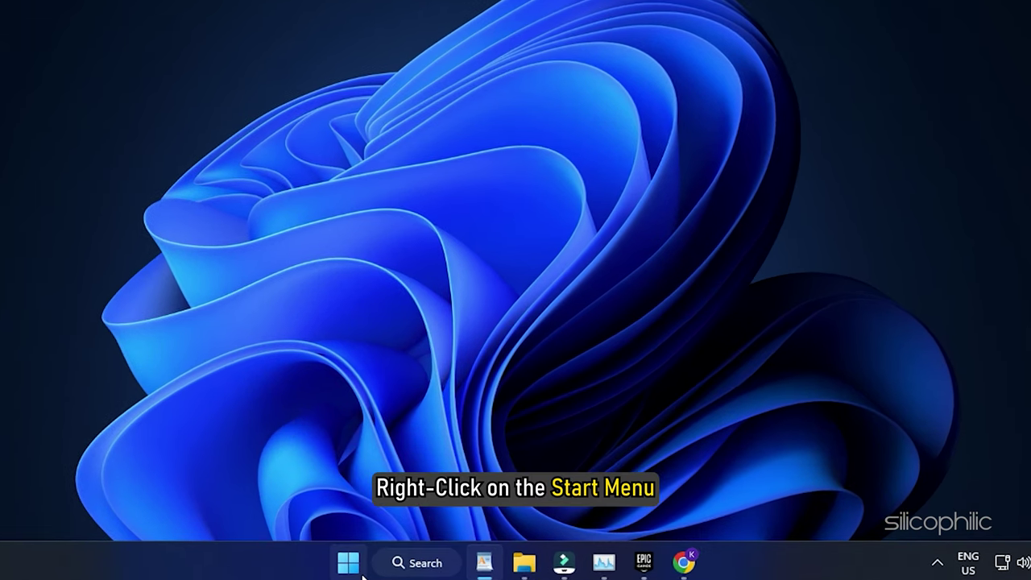
Open Device Manager and choose Uninstall device for AMD Radeon(TM) Graphics under Display adapters.
right_click(384, 569)
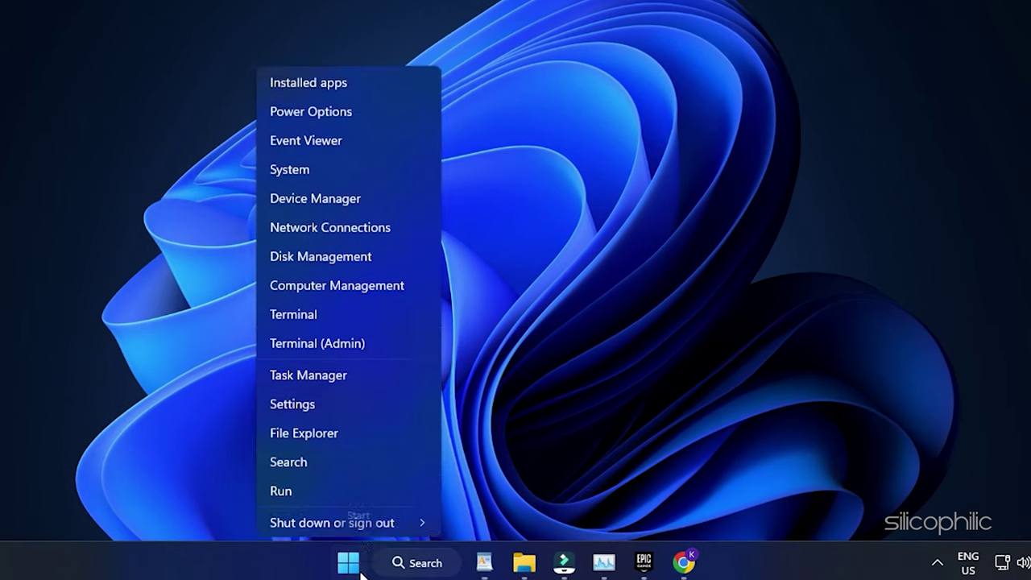
click(355, 164)
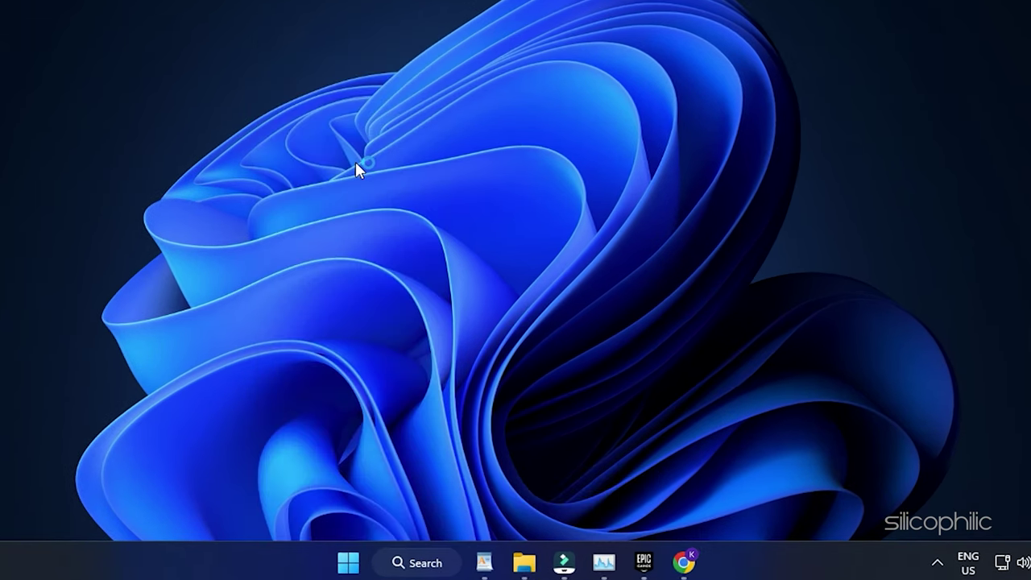
click(161, 174)
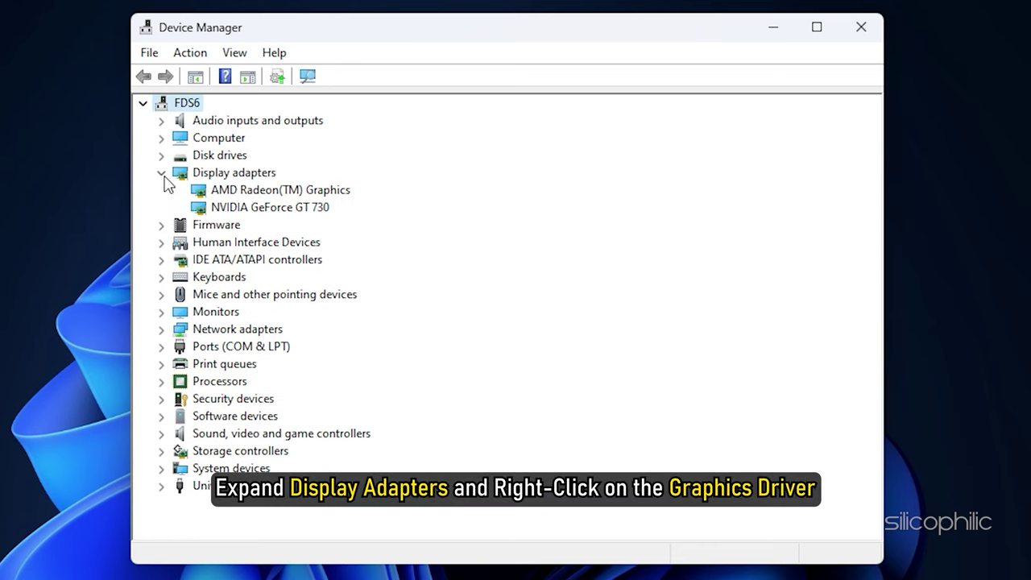
right_click(239, 191)
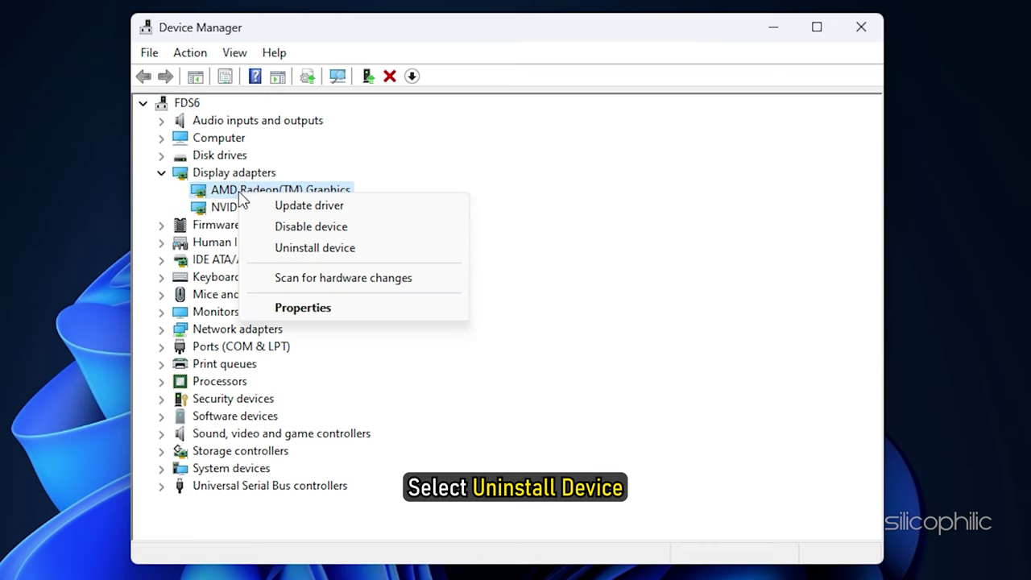
click(320, 249)
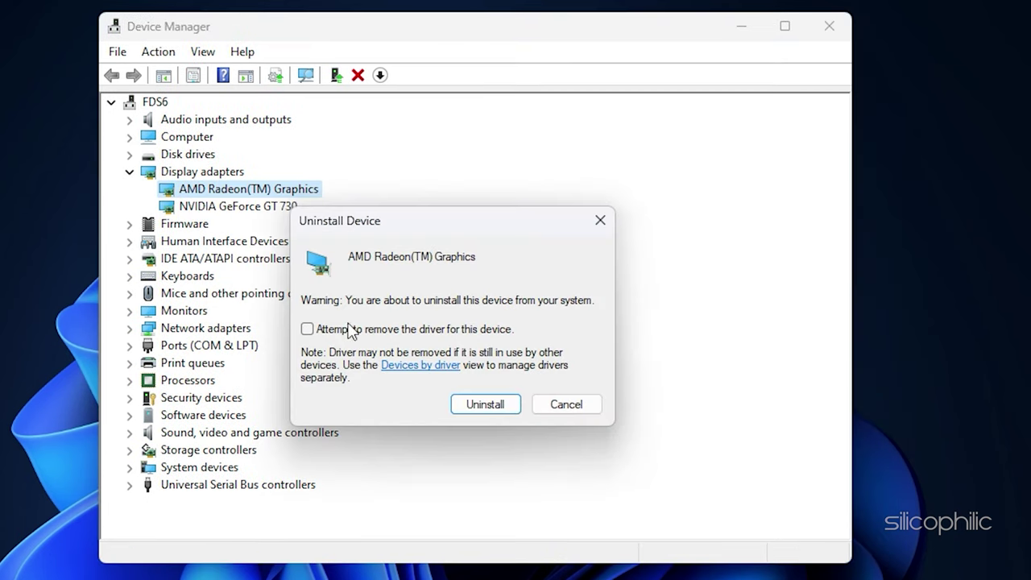